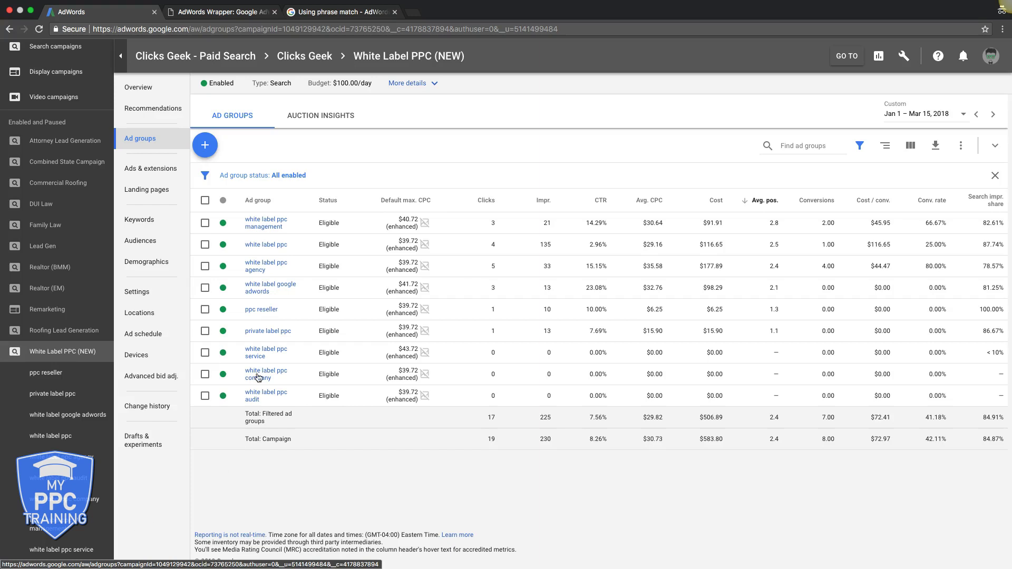
- Open the 'white label ppc management' ad group to view its keyword list
left_click(270, 227)
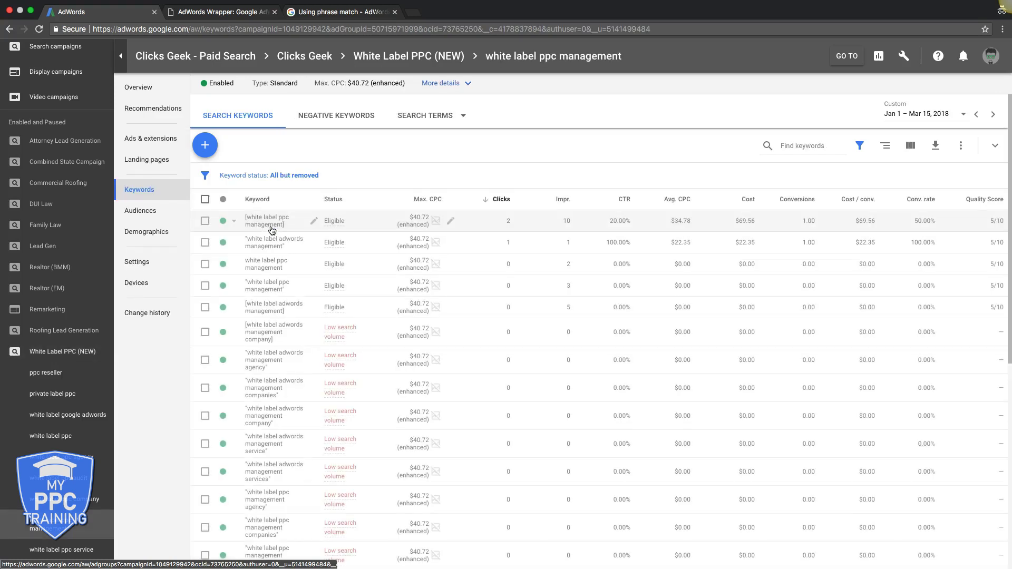
- Add the 'white label adwords' keyword idea to Add Keywords and type an opening quote before it
left_click(206, 149)
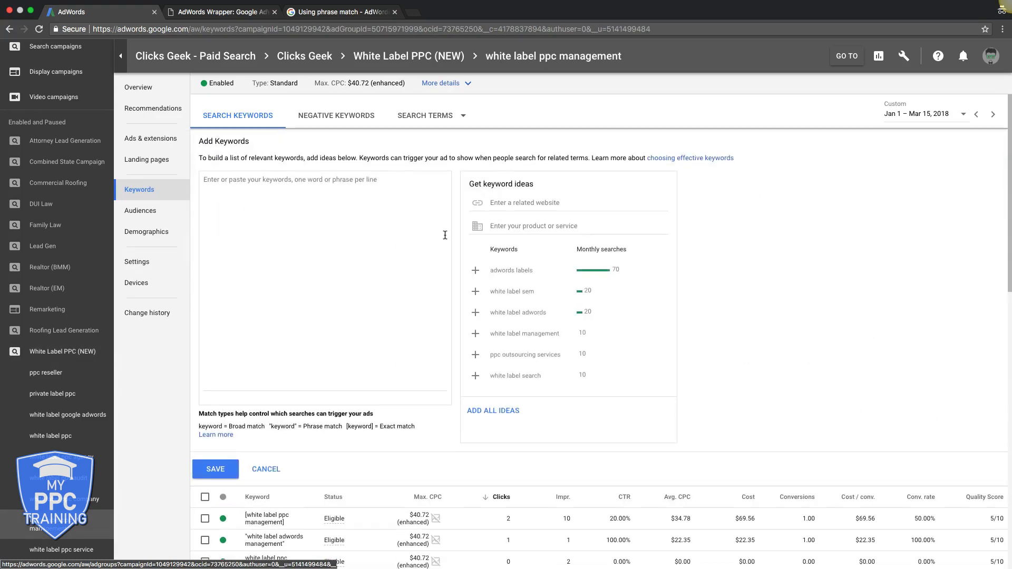
left_click(475, 314)
left_click(229, 186)
left_click(205, 179)
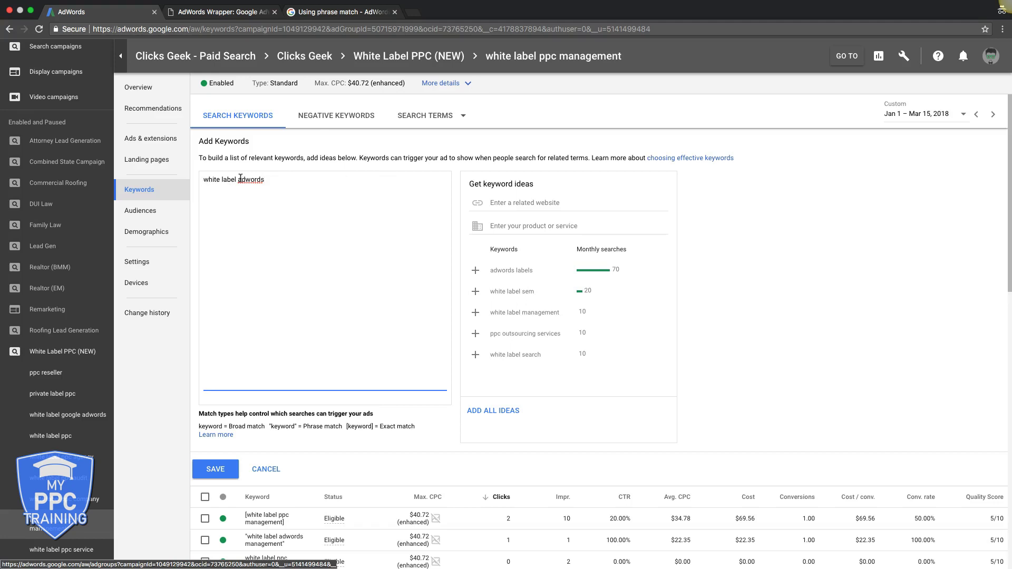
left_click(272, 184)
left_click(206, 179)
type("\"")
- Switch to the 'Using phrase match' help article and scroll to the How phrase match works section
left_click(322, 14)
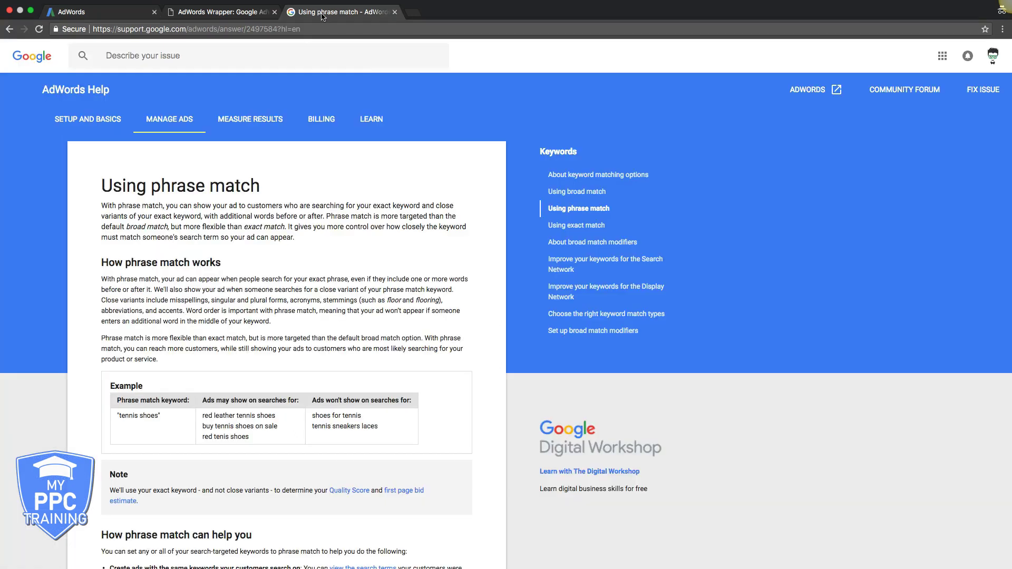
scroll(260, 262, "down", 3)
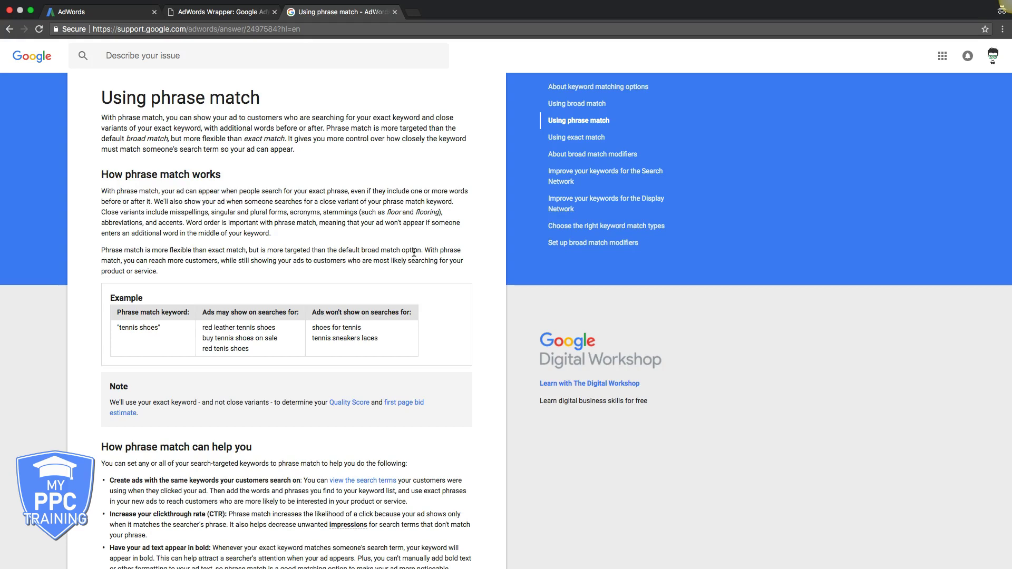
left_click_drag(420, 250, 362, 251)
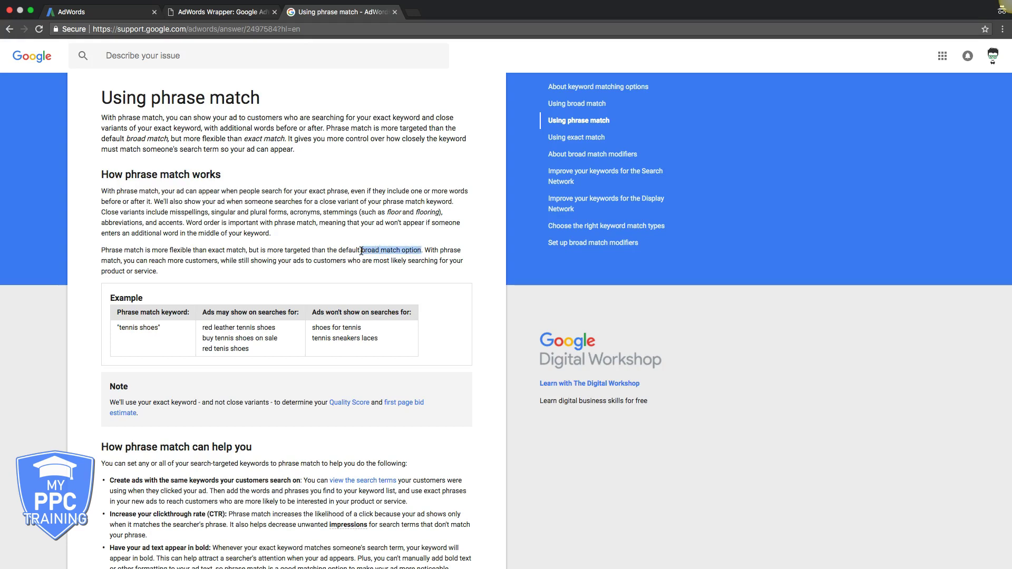
left_click(395, 251)
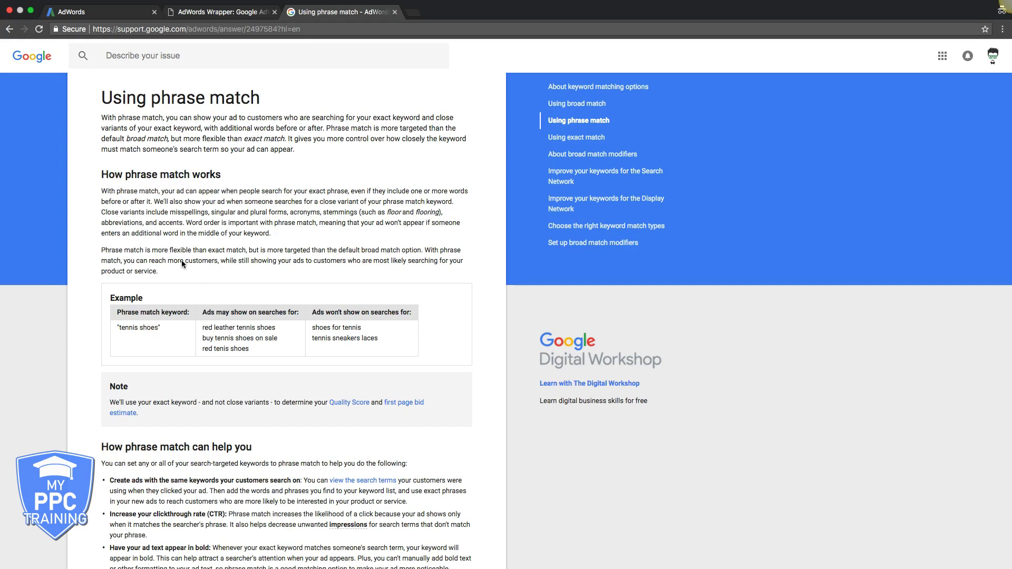
scroll(82, 257, "up", 4)
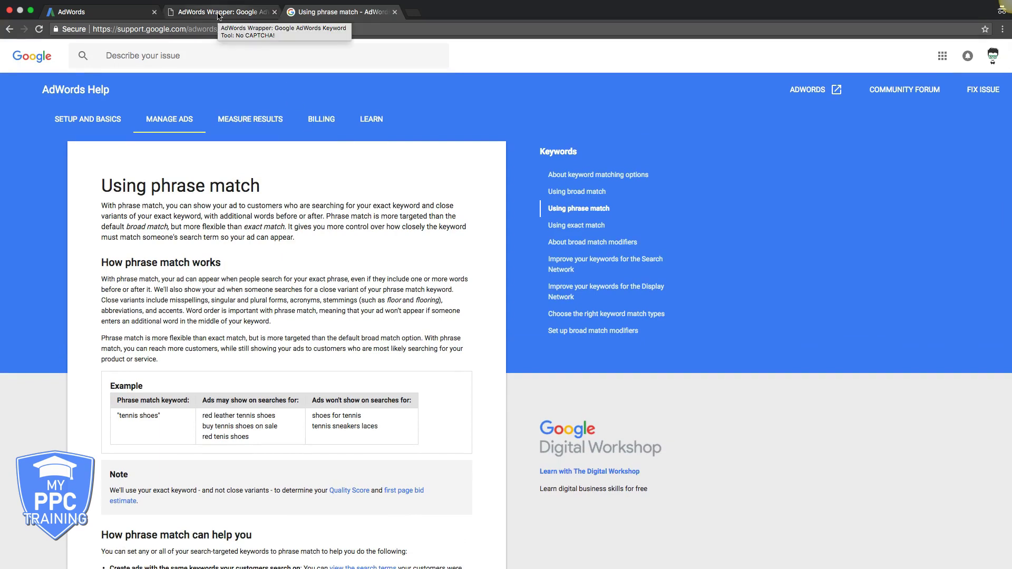
- Back in AdWords, delete the quoted 'white label adwords' keyword from Add Keywords
left_click(93, 12)
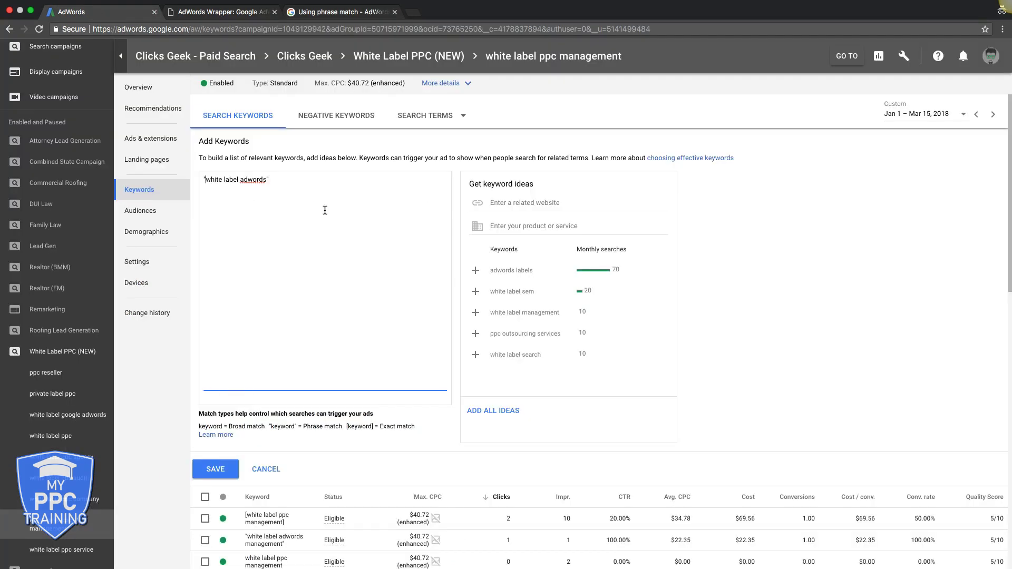
left_click_drag(275, 179, 200, 181)
key("BackSpace")
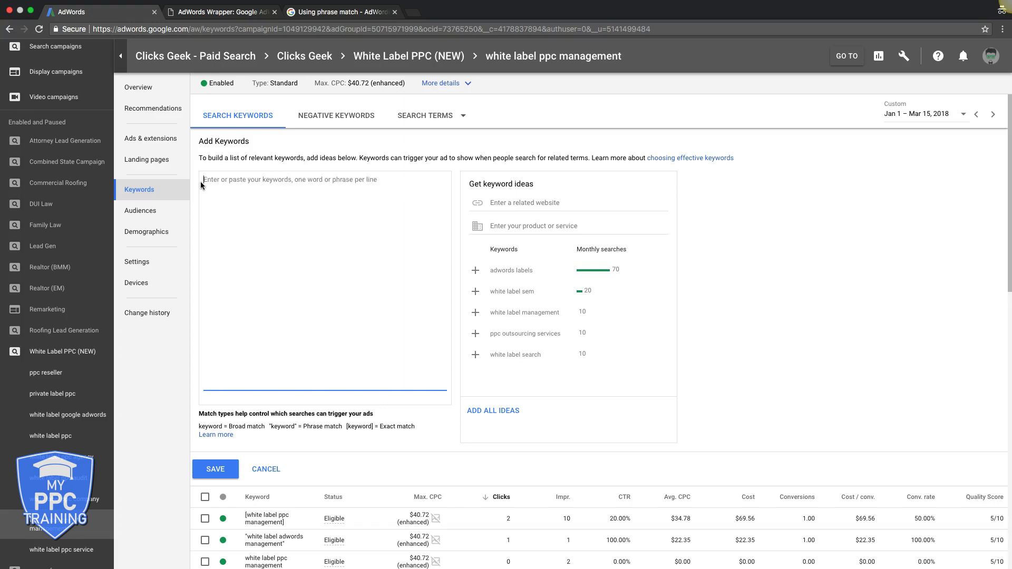
- Add all five keyword ideas, including white label sem and adwords labels, and select them
left_click(475, 293)
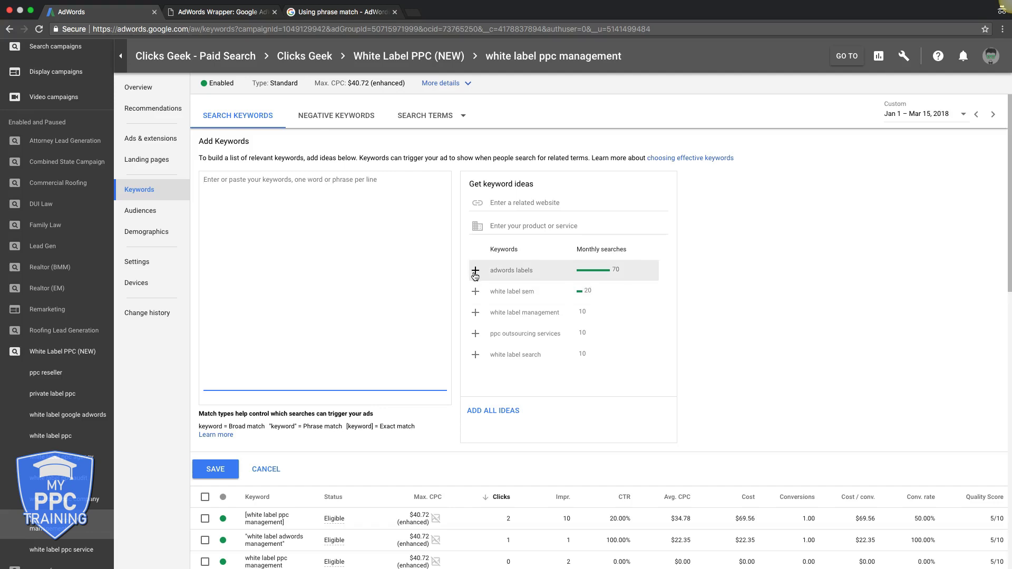
left_click(475, 271)
left_click(475, 271)
left_click(475, 271)
left_click(475, 271)
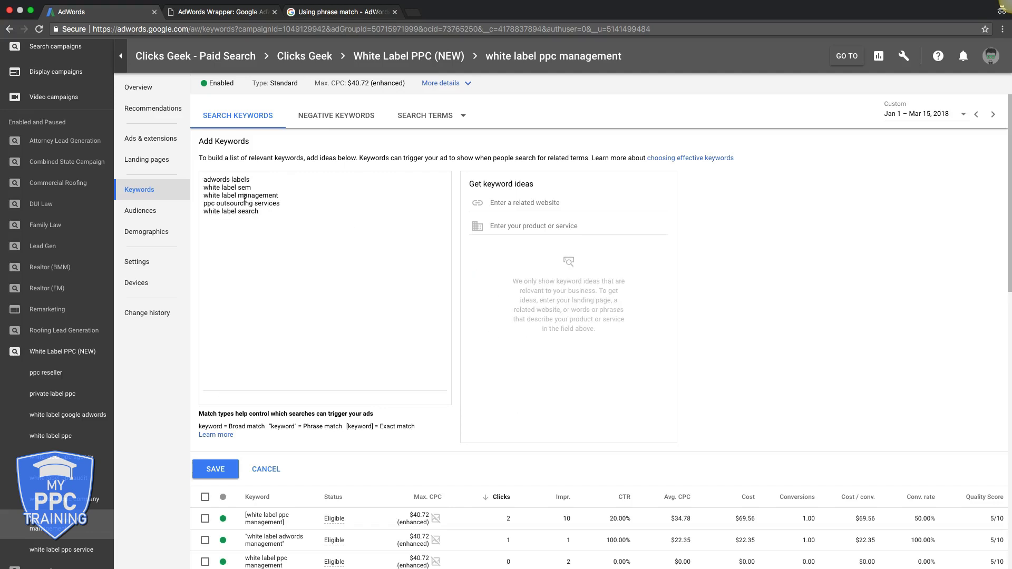
left_click_drag(203, 180, 278, 217)
key("super+c")
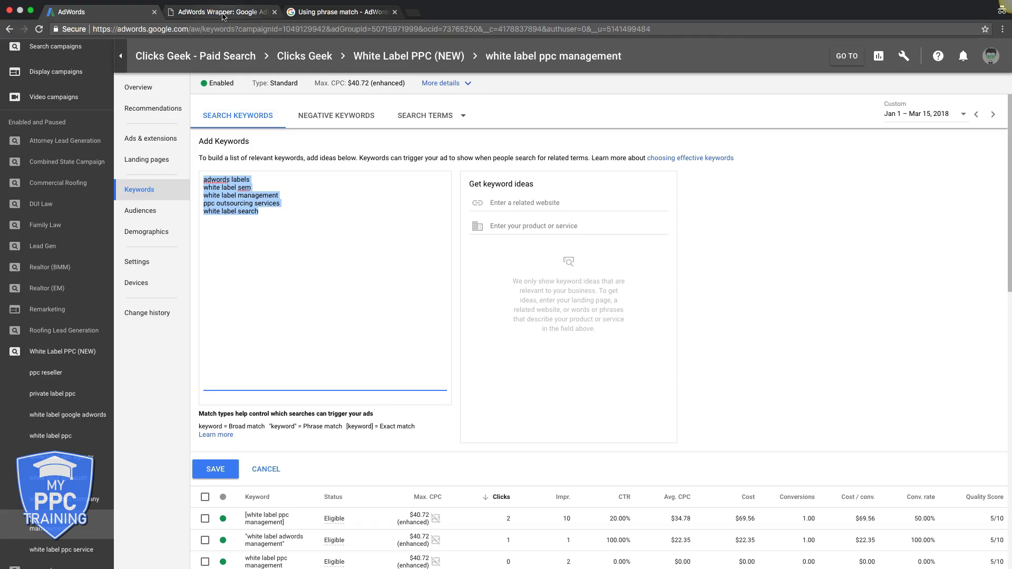
left_click(248, 12)
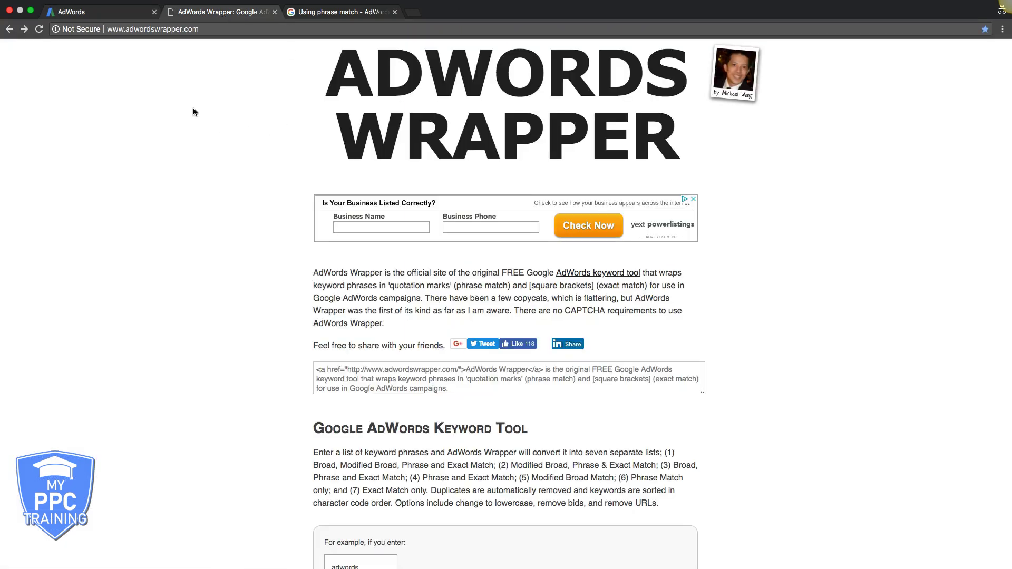
- Paste the five keywords into AdWords Wrapper and wrap them into match-type lists
scroll(316, 285, "down", 3)
scroll(229, 294, "down", 10)
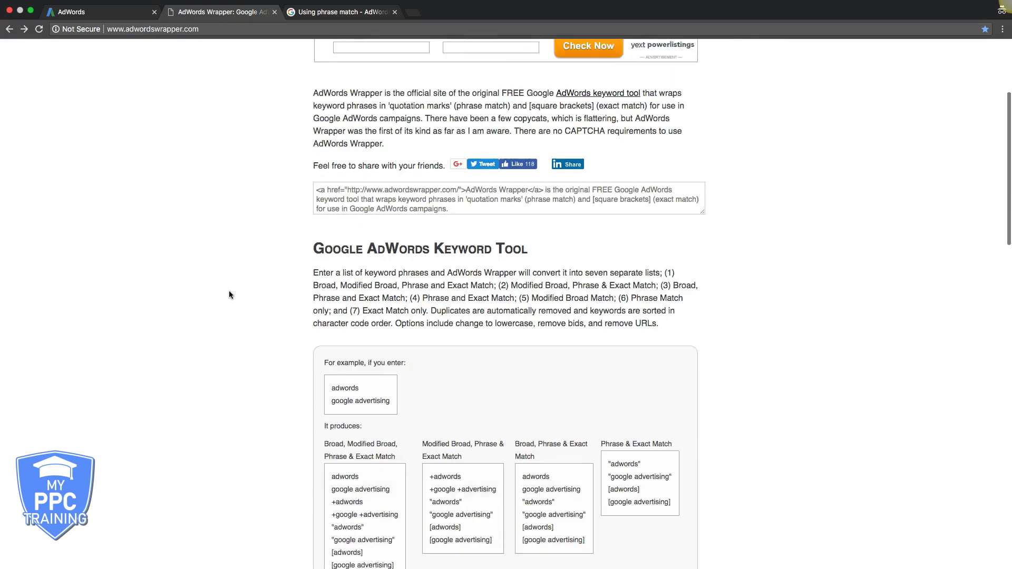
scroll(228, 294, "down", 14)
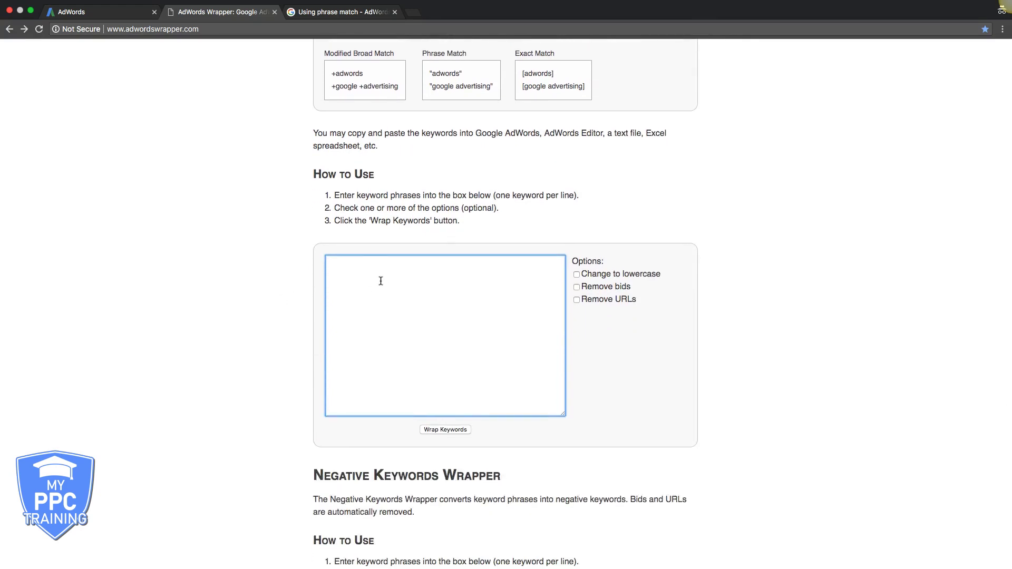
key("super+v")
left_click(277, 386)
left_click(456, 430)
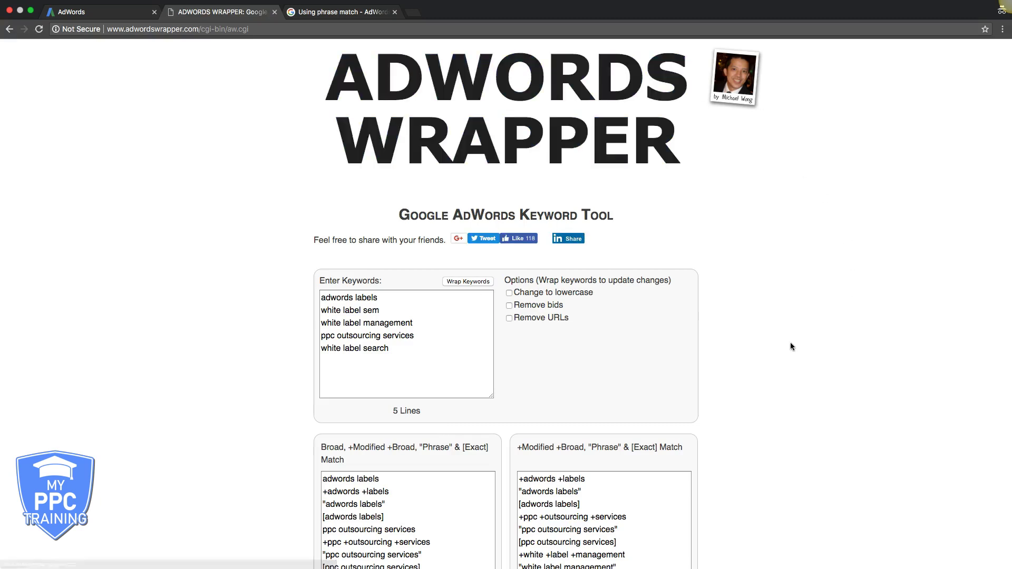
- Copy the Phrase Match list of five quoted keywords
scroll(778, 350, "down", 5)
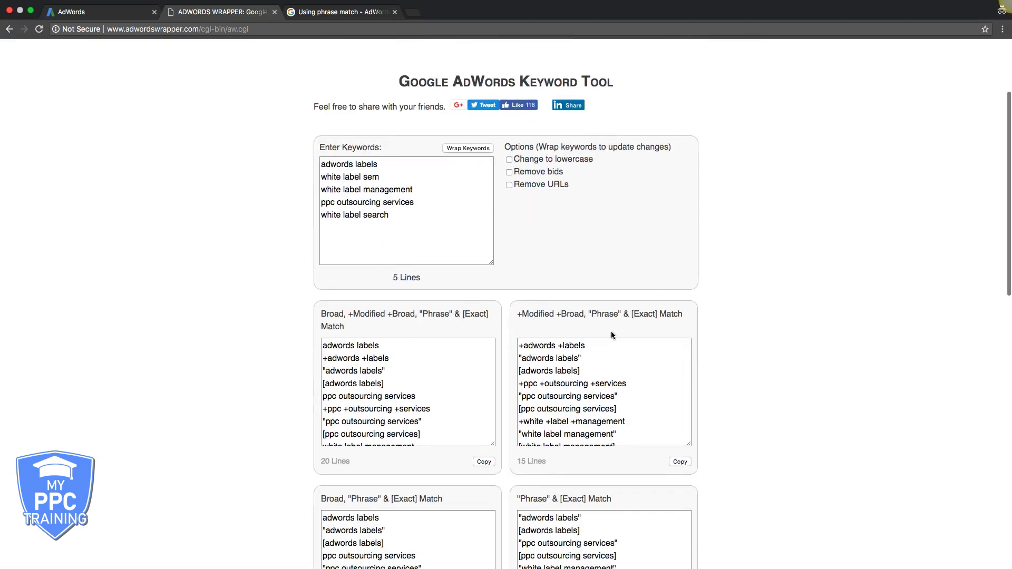
scroll(780, 323, "down", 8)
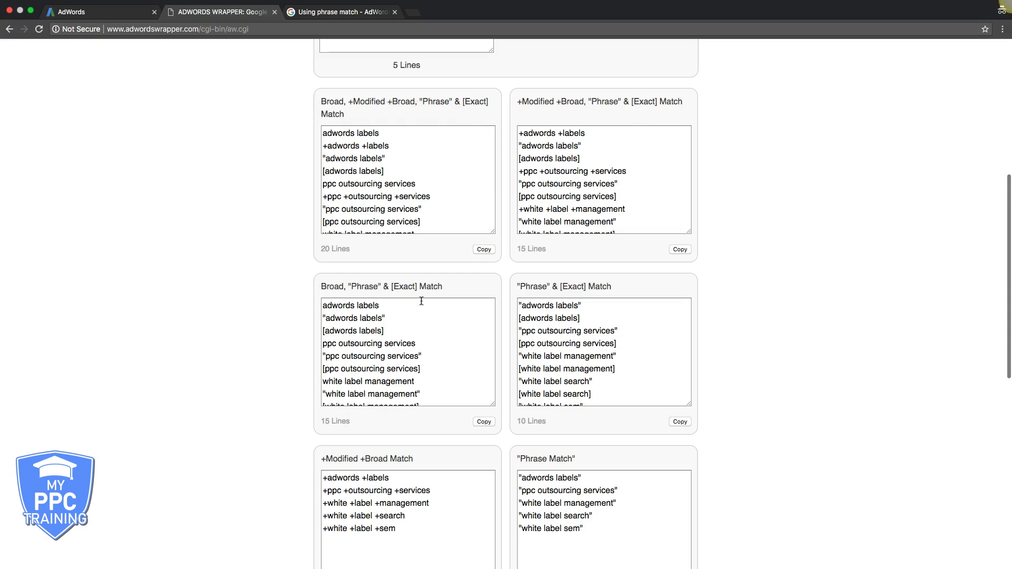
scroll(833, 368, "down", 5)
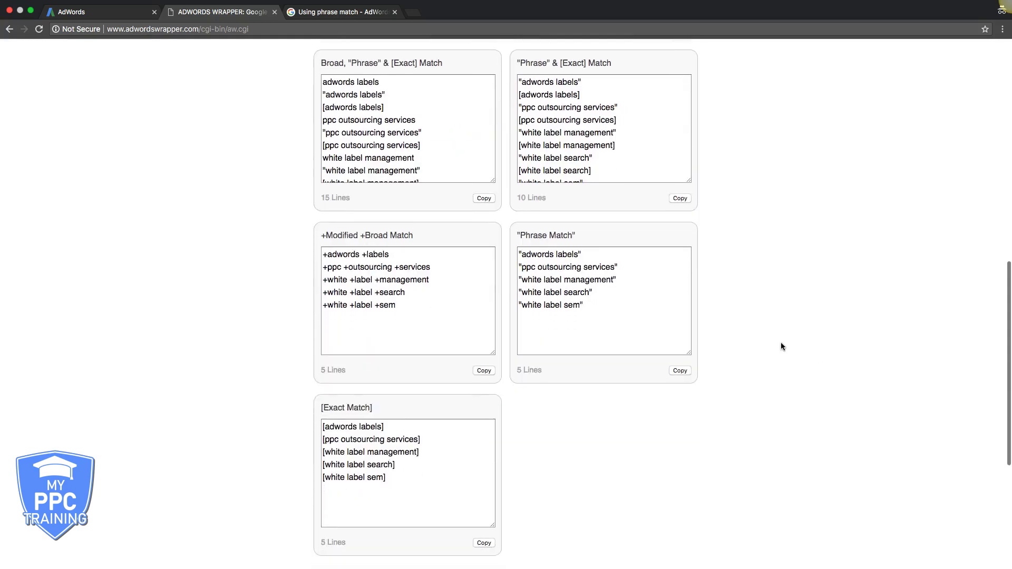
left_click(679, 370)
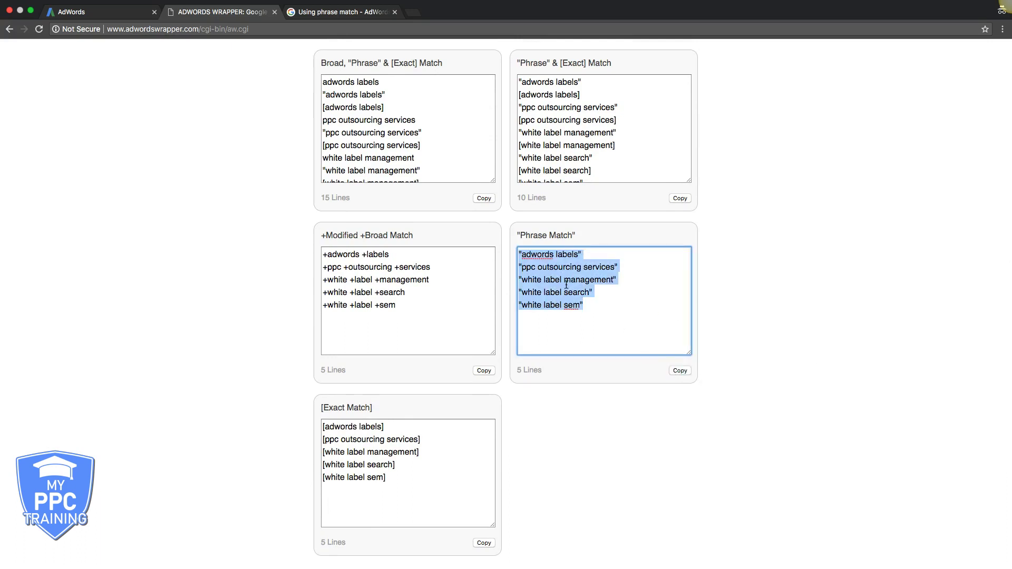
- Paste the five quoted phrase-match keywords into Add Keywords, then cut them out to empty the box
key("super+1")
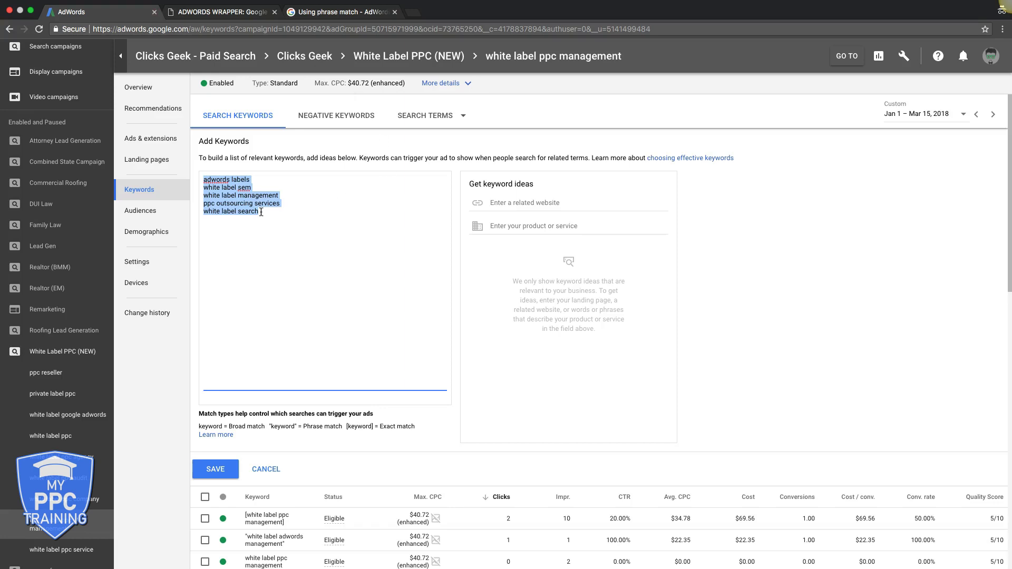
key("super+v")
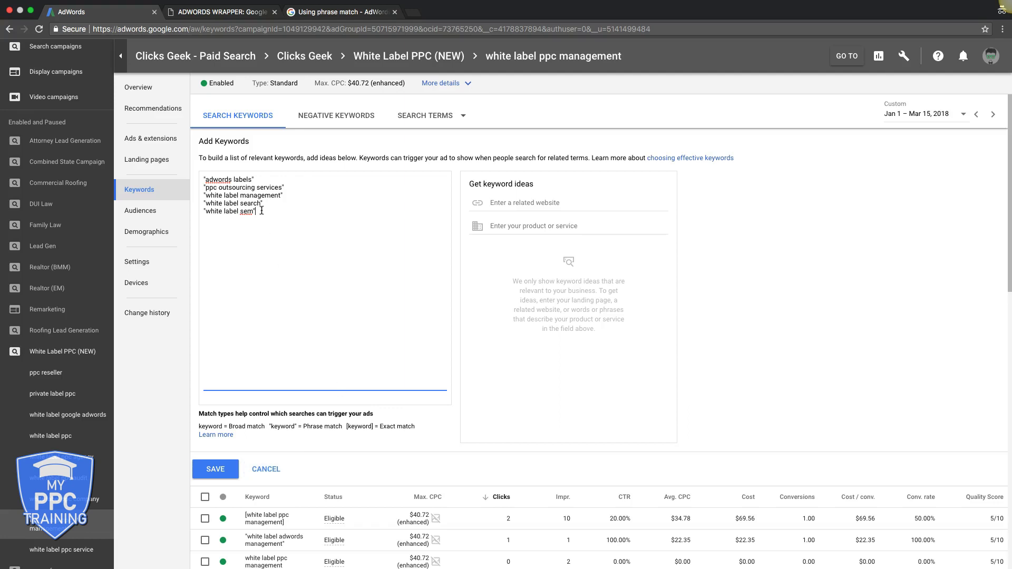
left_click_drag(262, 211, 195, 179)
key("ctrl+x")
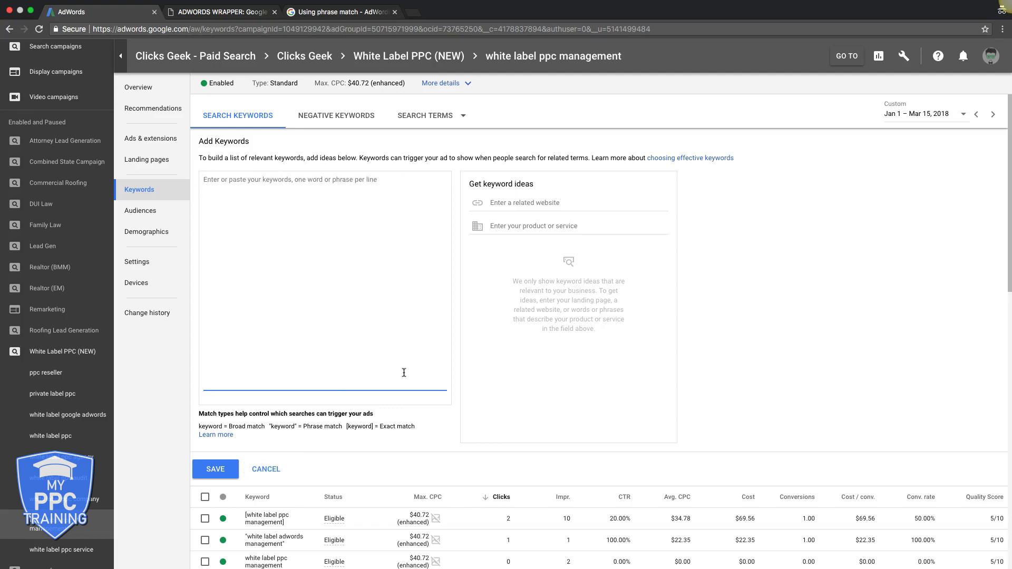
- Cancel the Add Keywords panel without adding any keywords
left_click(273, 470)
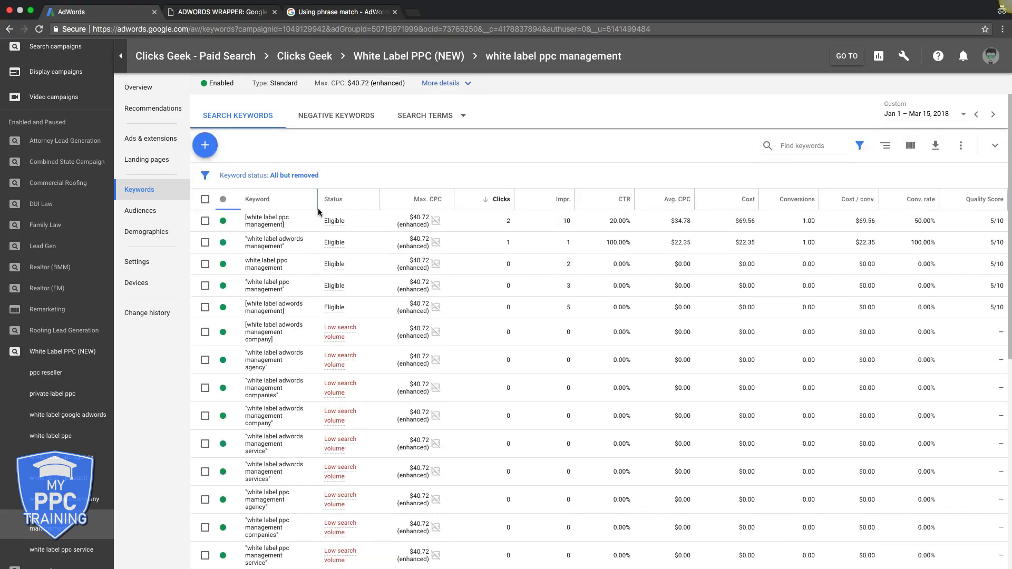